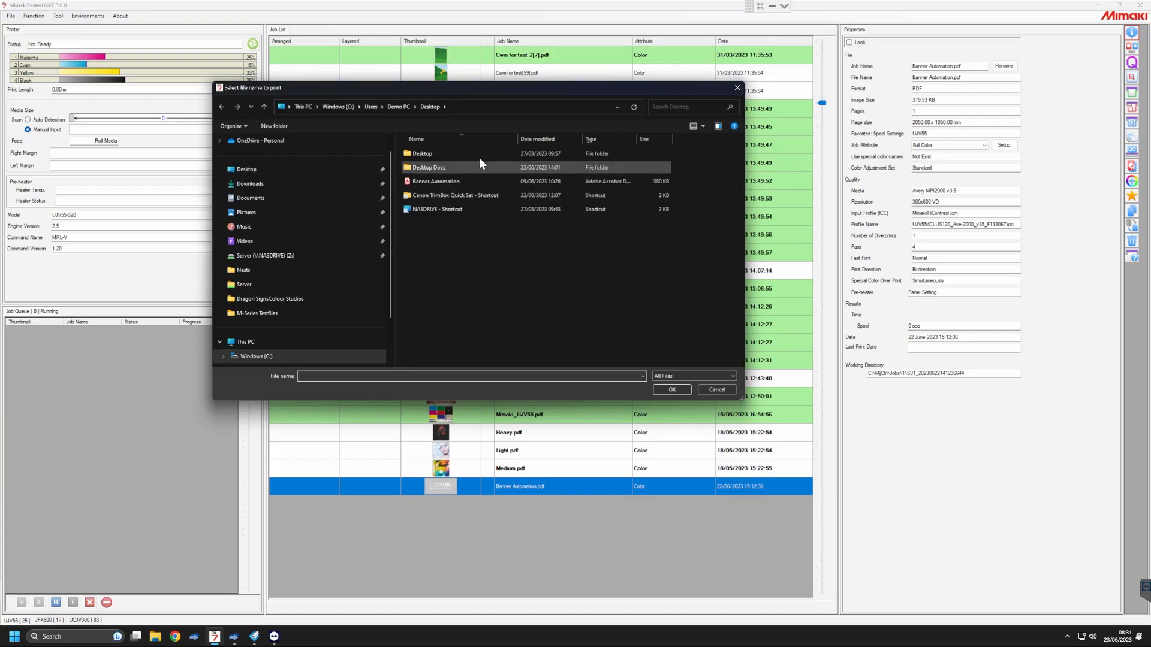
- Import the Banner Automation file from the Desktop for the UJV55 printer, using the UJV55 favorite
click(483, 180)
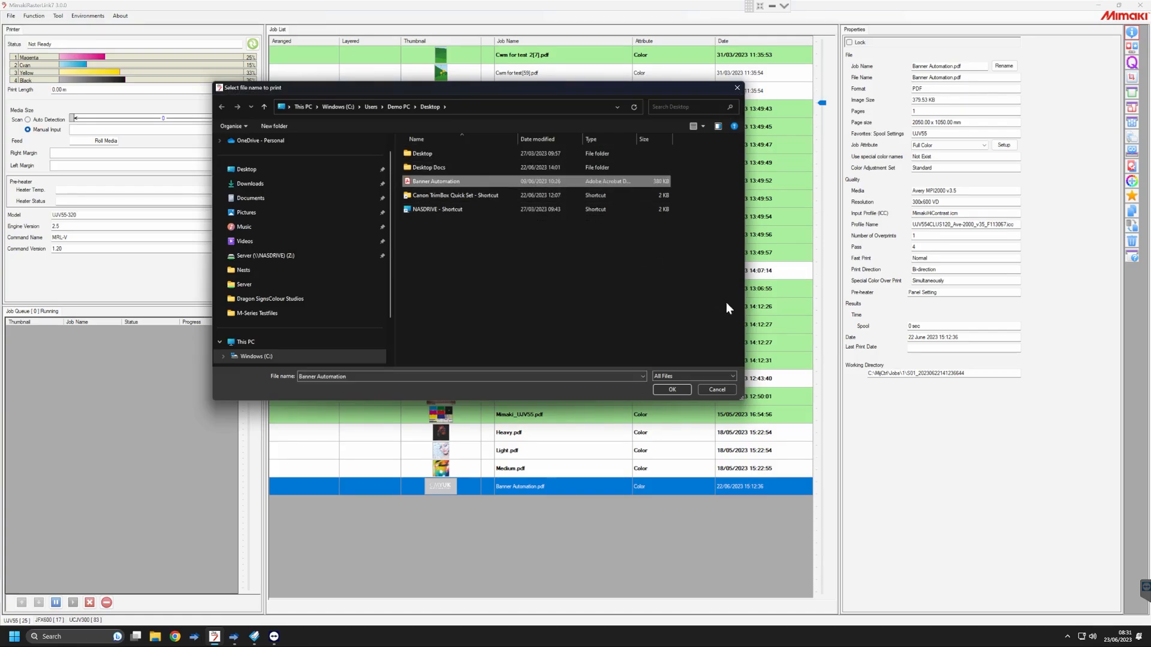
click(673, 389)
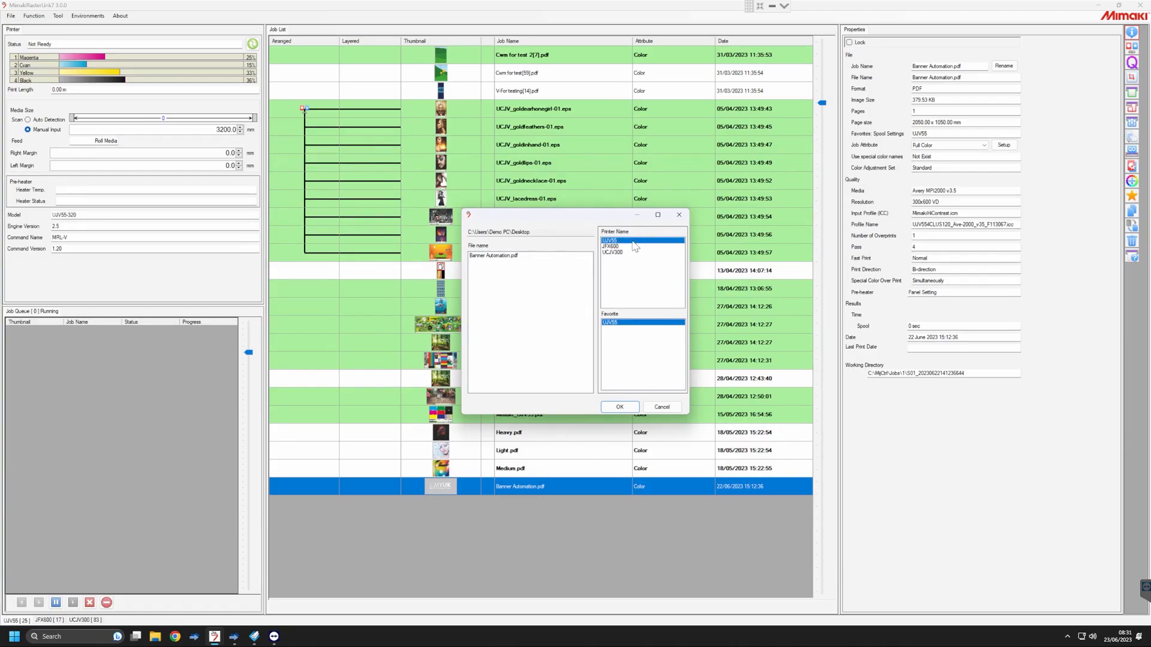
click(623, 411)
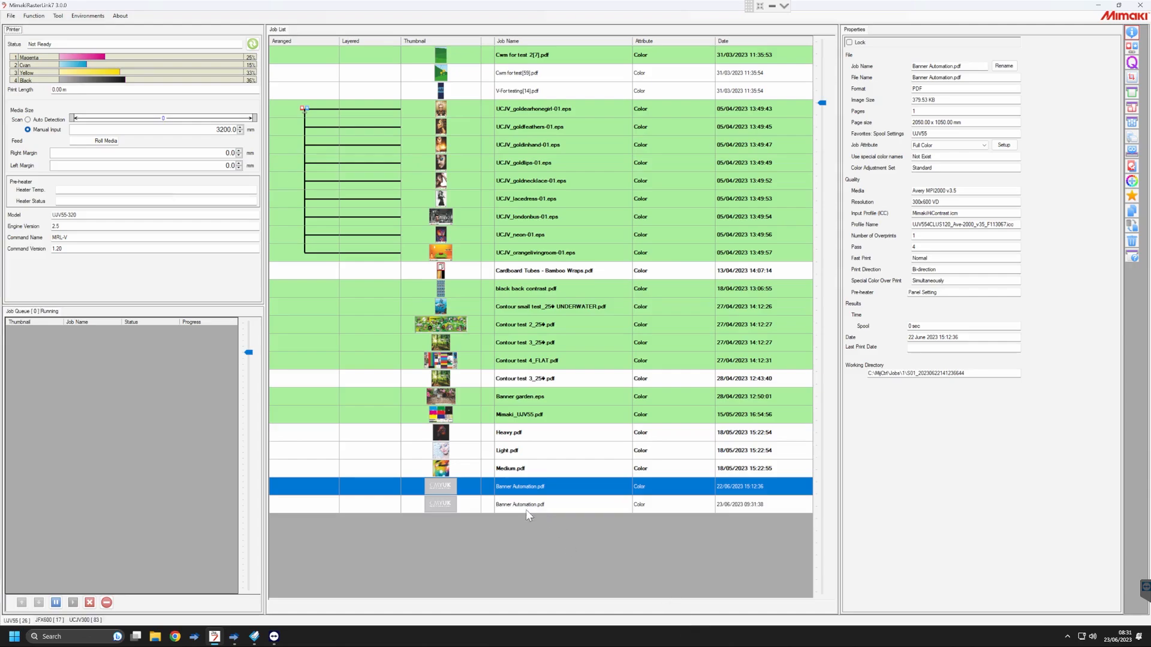
- Open the newly imported Banner Automation.pdf job for image editing with the full media width in view
click(519, 510)
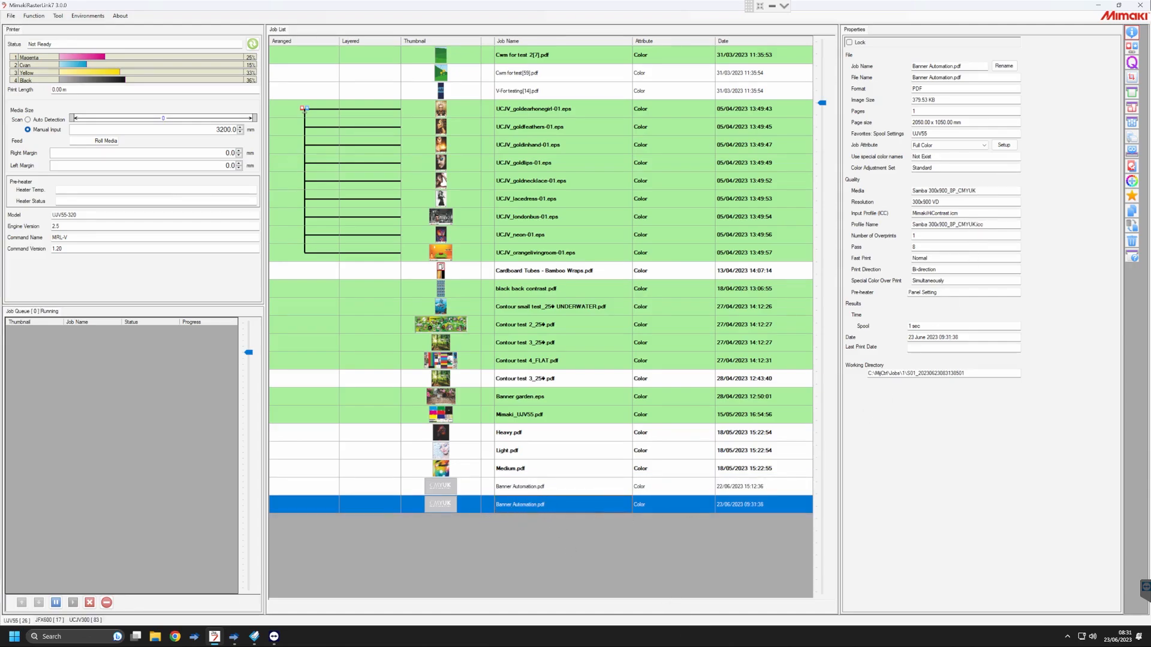
click(1134, 95)
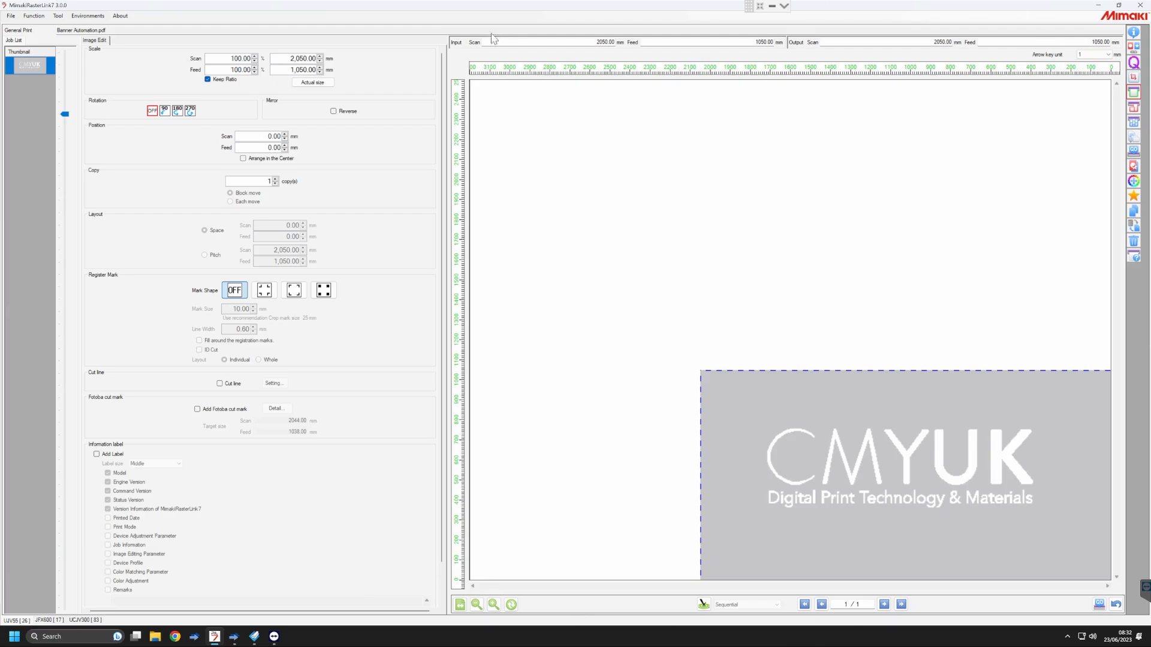
click(477, 605)
click(476, 605)
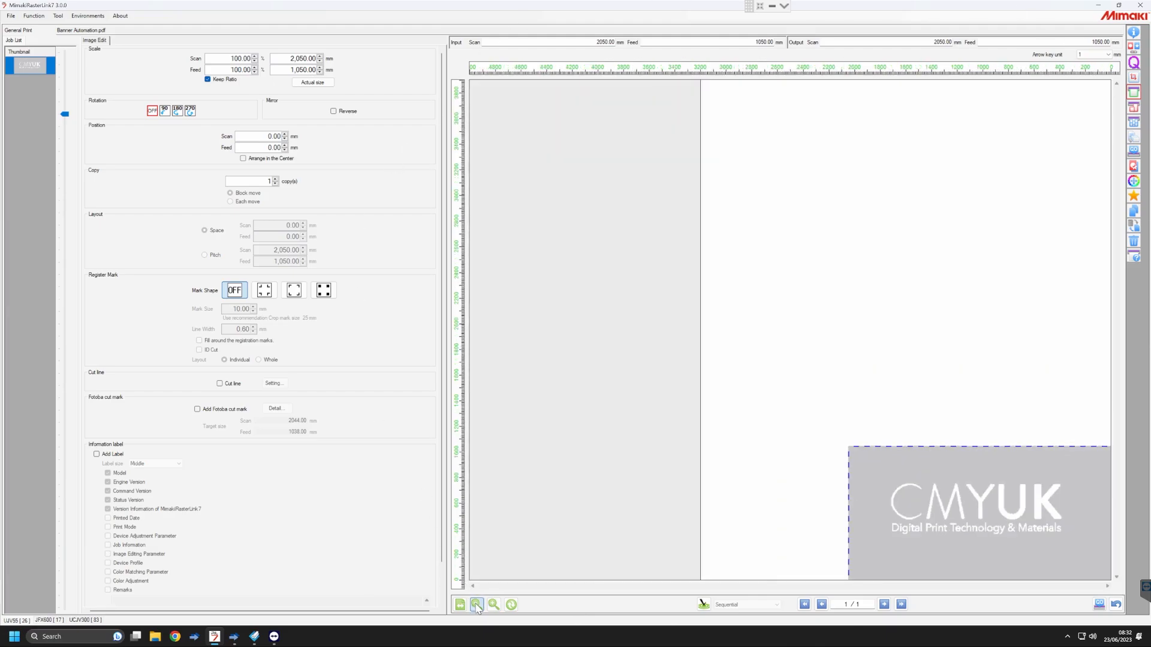
click(476, 605)
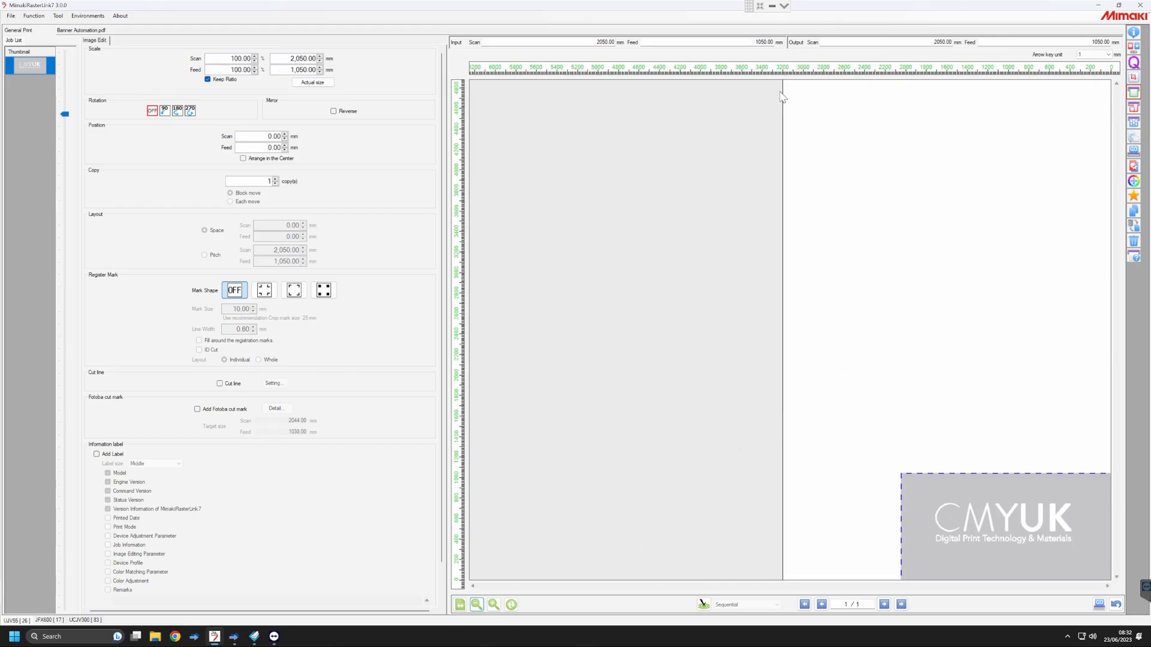
- Check the manually entered media width in the printer settings and return to the banner's image layout
click(1134, 34)
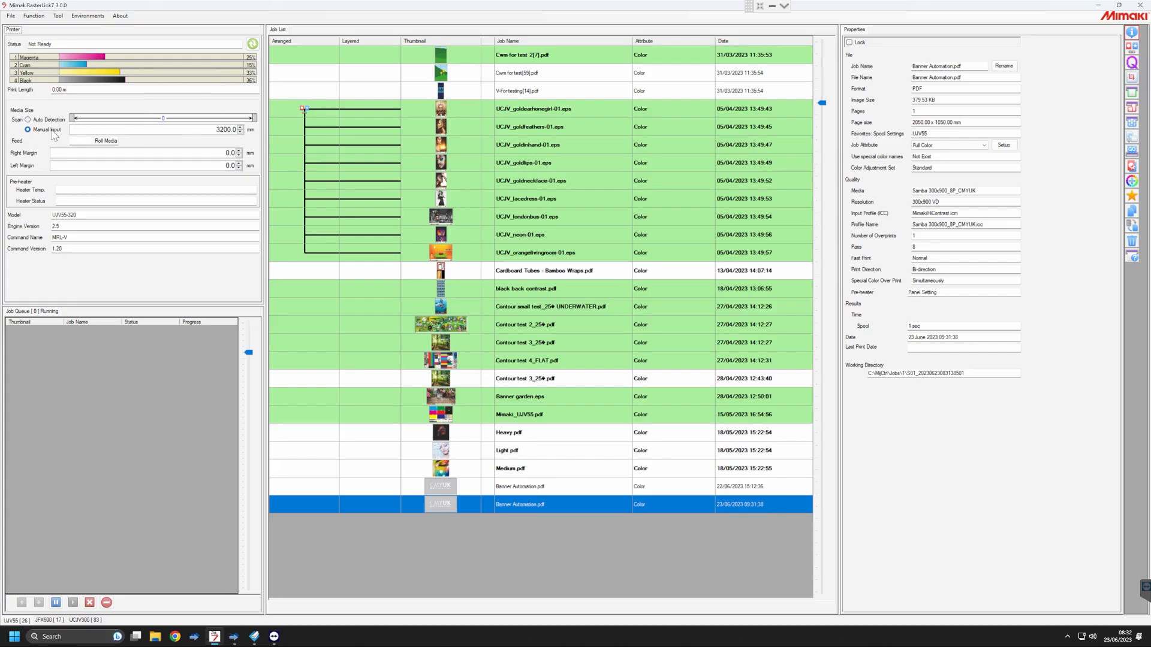
drag(183, 129, 255, 126)
click(1131, 107)
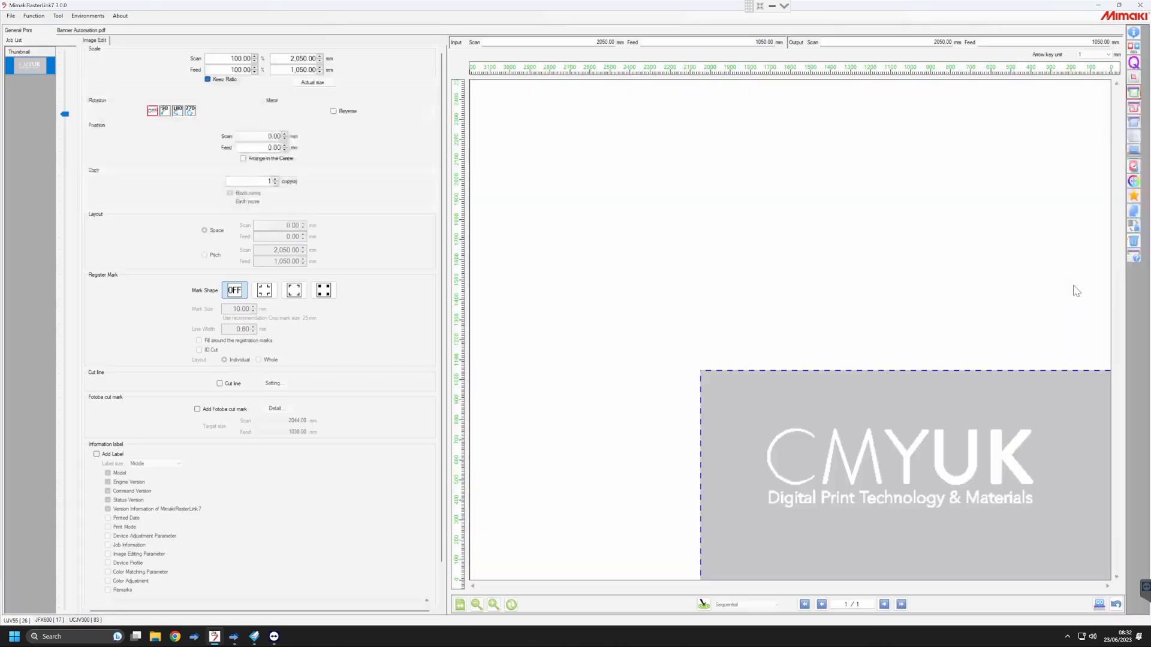
click(477, 604)
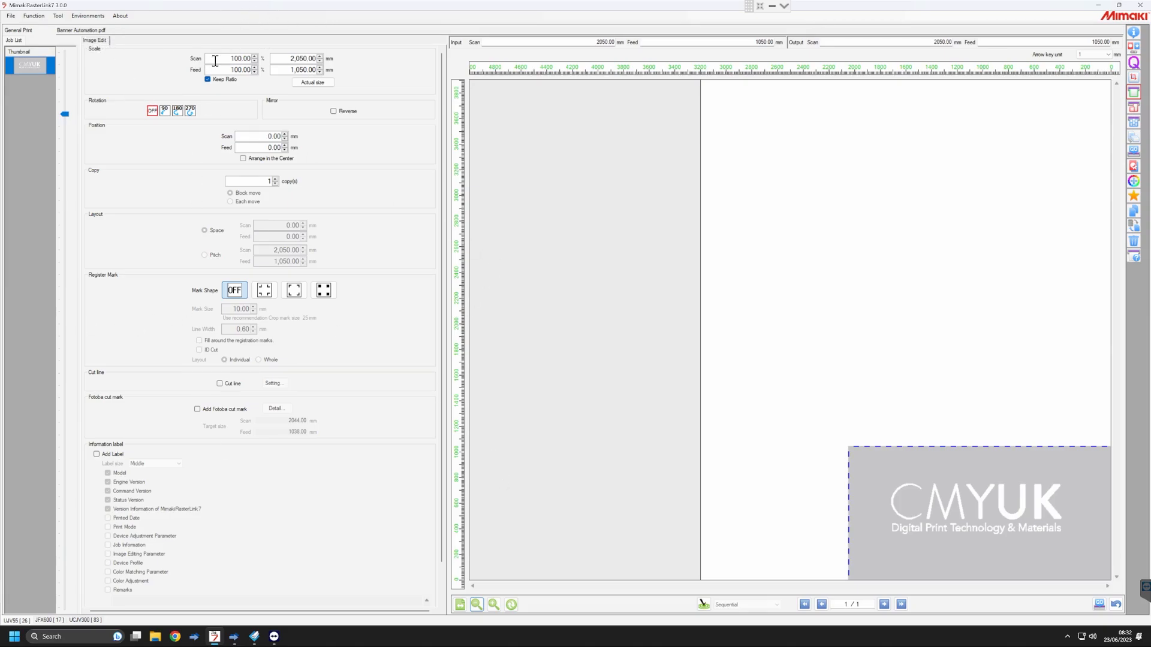
- Try scaling the banner to 200% and restore the scale to 100%
drag(215, 58, 291, 62)
text(2)
key(Return)
key(shift+End)
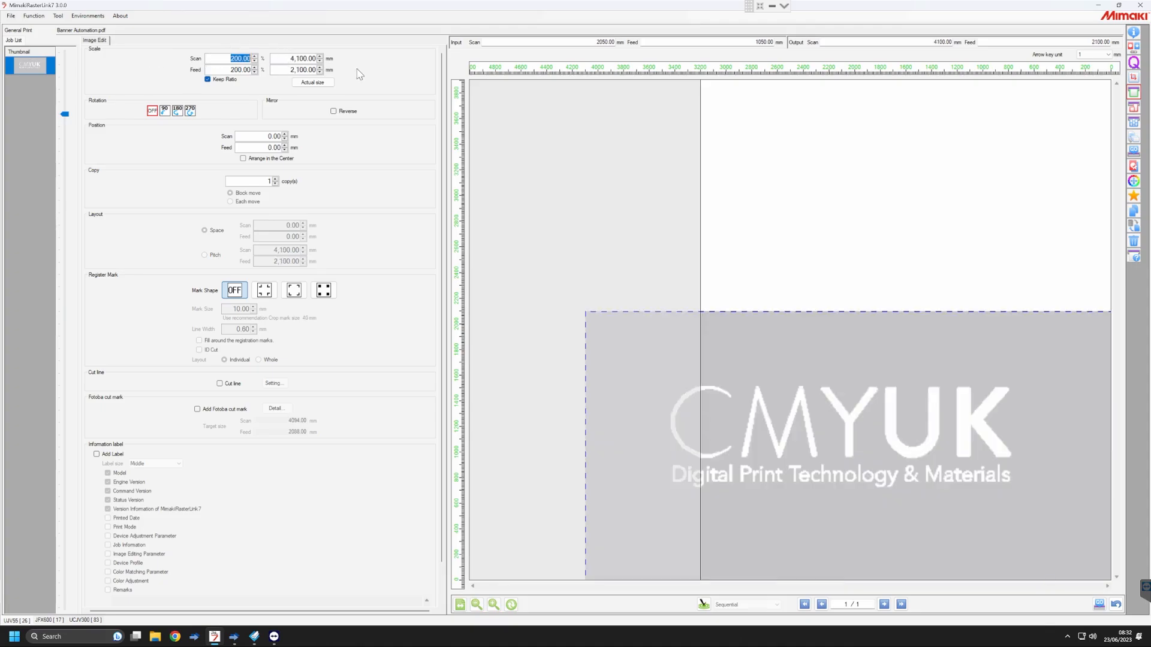
text(100)
key(Return)
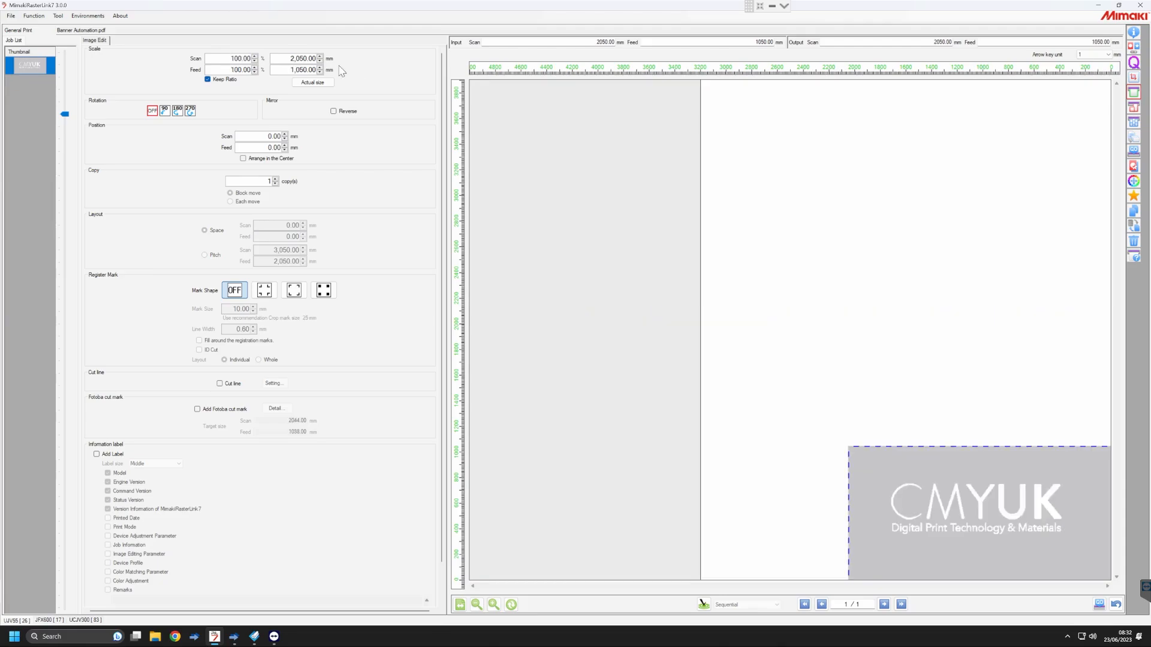
- Rotate the banner 90 degrees and try the Reverse mirror option, leaving it off
drag(292, 57, 329, 58)
click(279, 68)
key(shift+End)
double_click(287, 58)
click(167, 113)
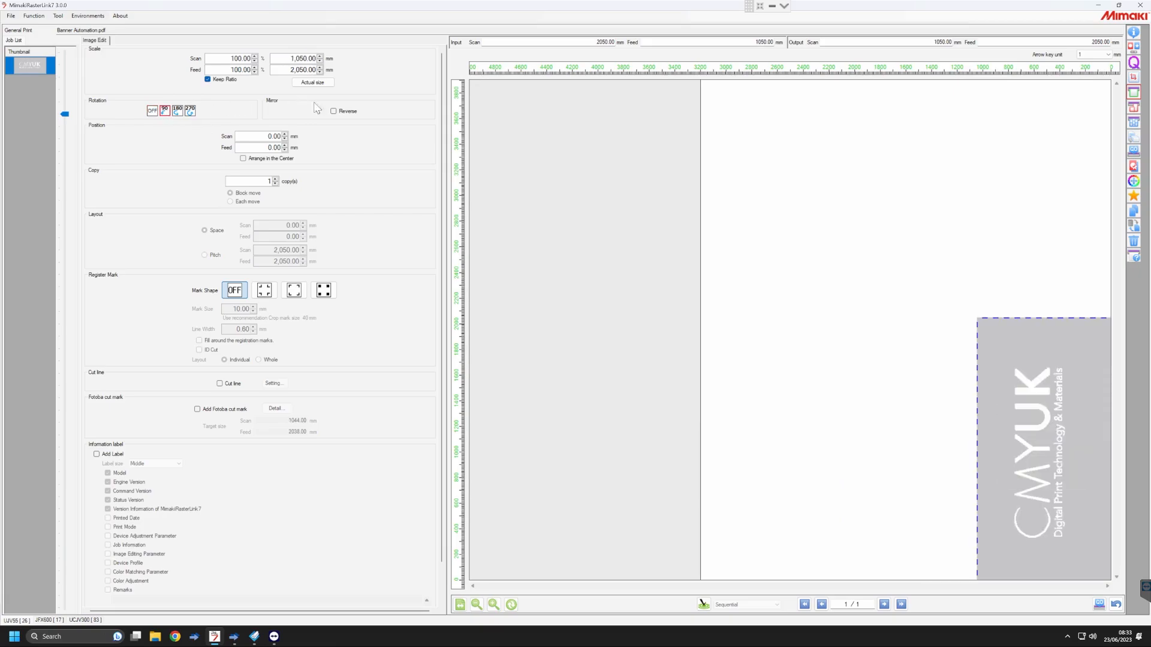
click(334, 111)
click(334, 111)
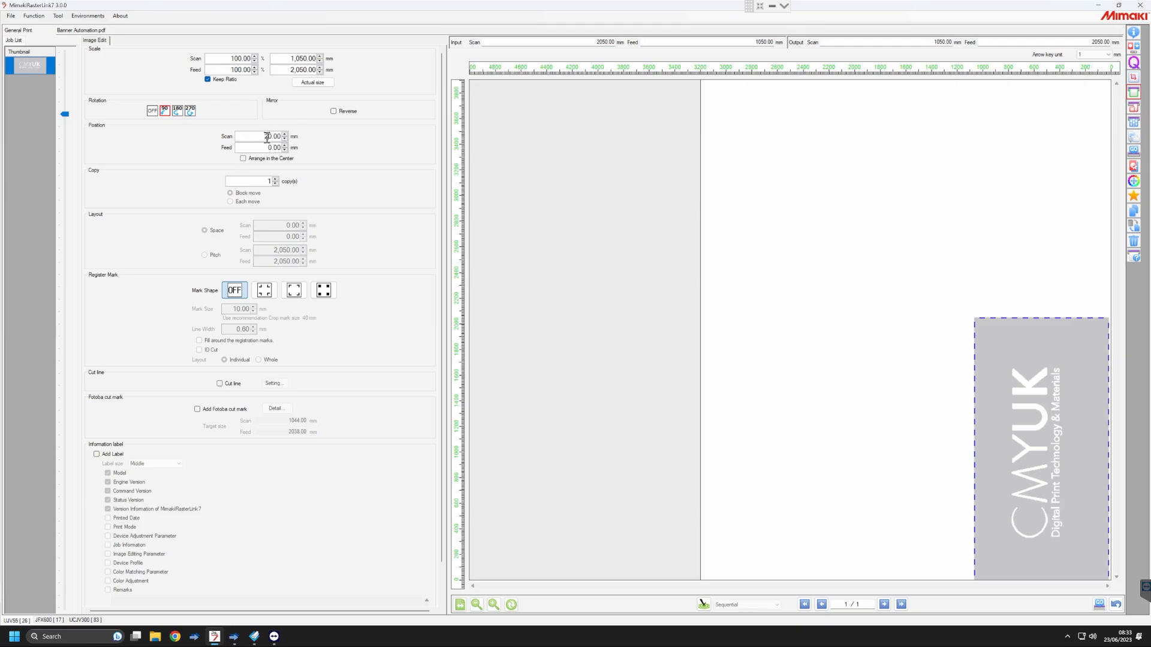
- Try offsetting the banner 200 mm in scan and feed, and reset the feed position to 0 mm
text(0)
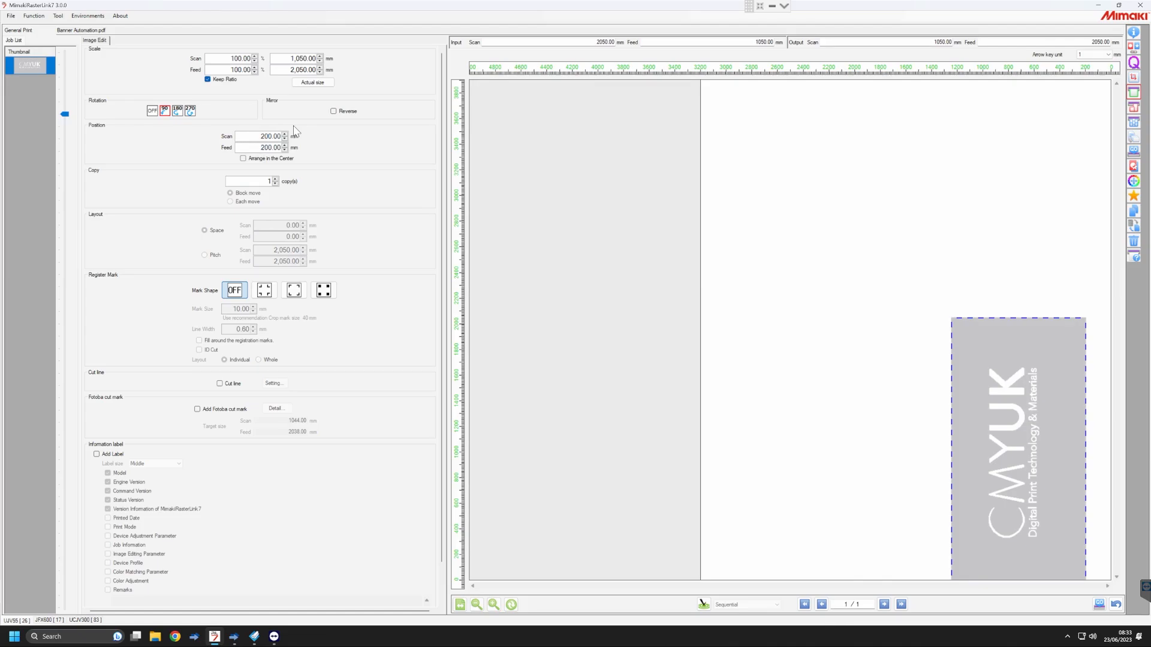
key(Return)
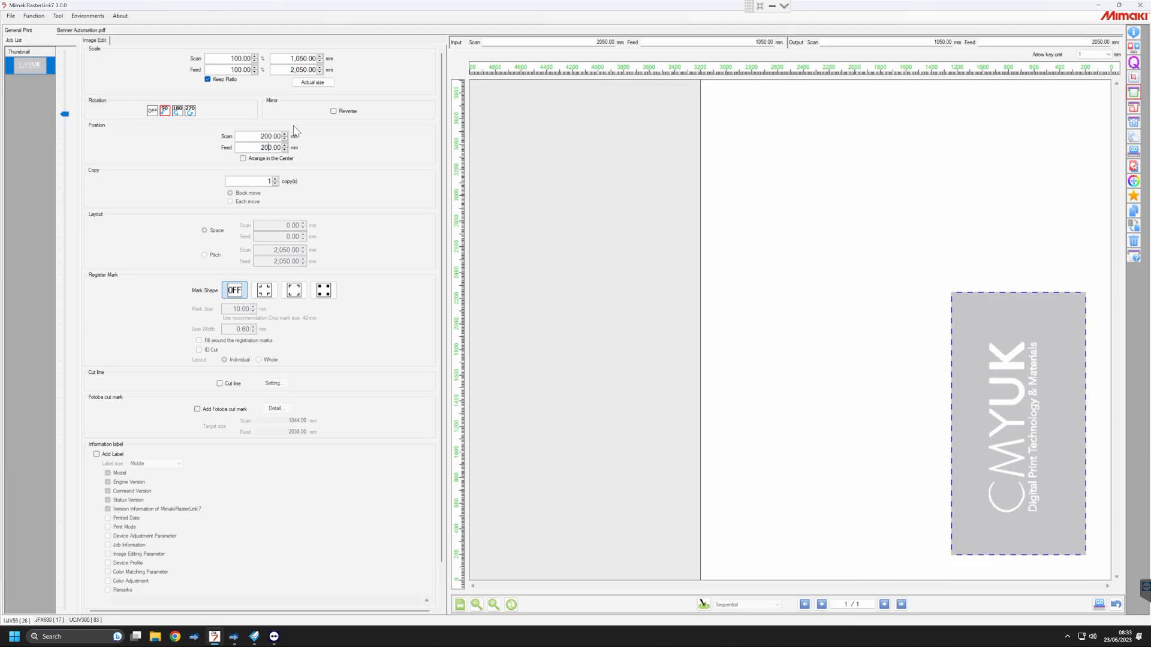
double_click(258, 148)
text(0)
key(Return)
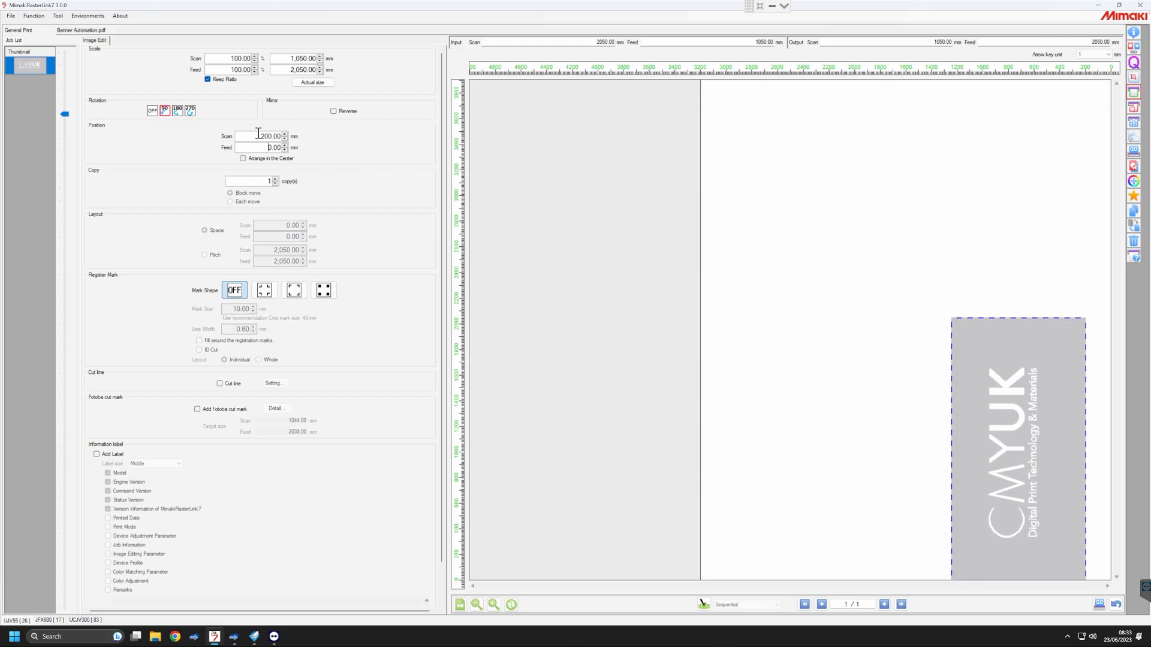
- Reset the banner's scan position to 0 mm and arrange it in the center of the media
click(286, 159)
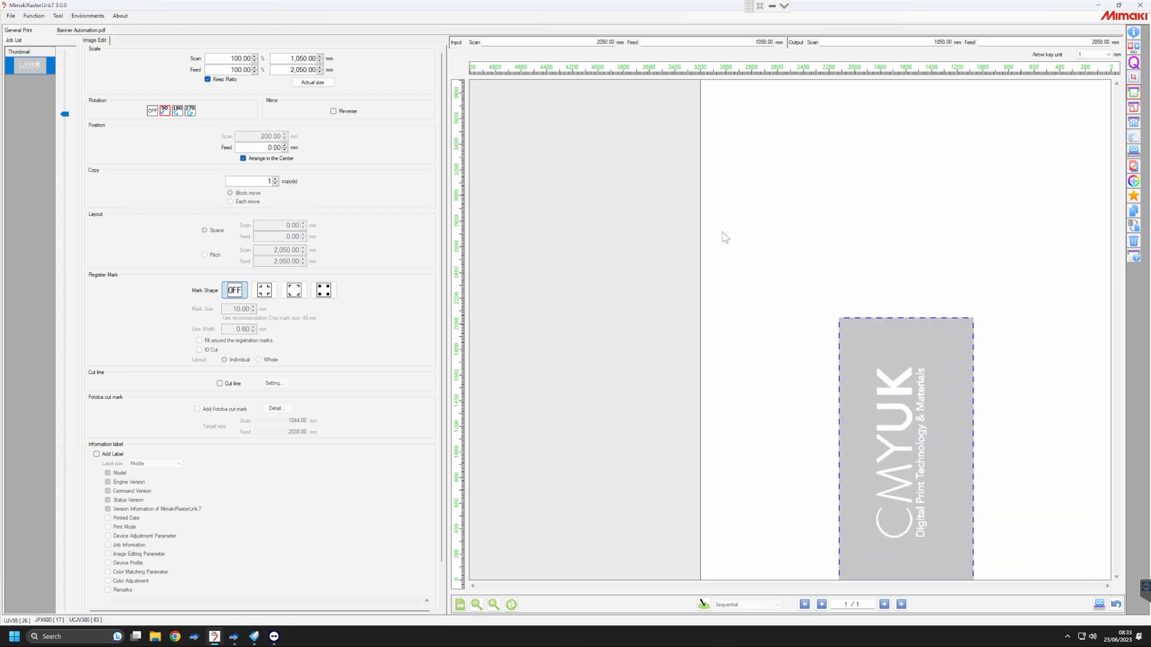
click(262, 159)
drag(253, 136, 329, 139)
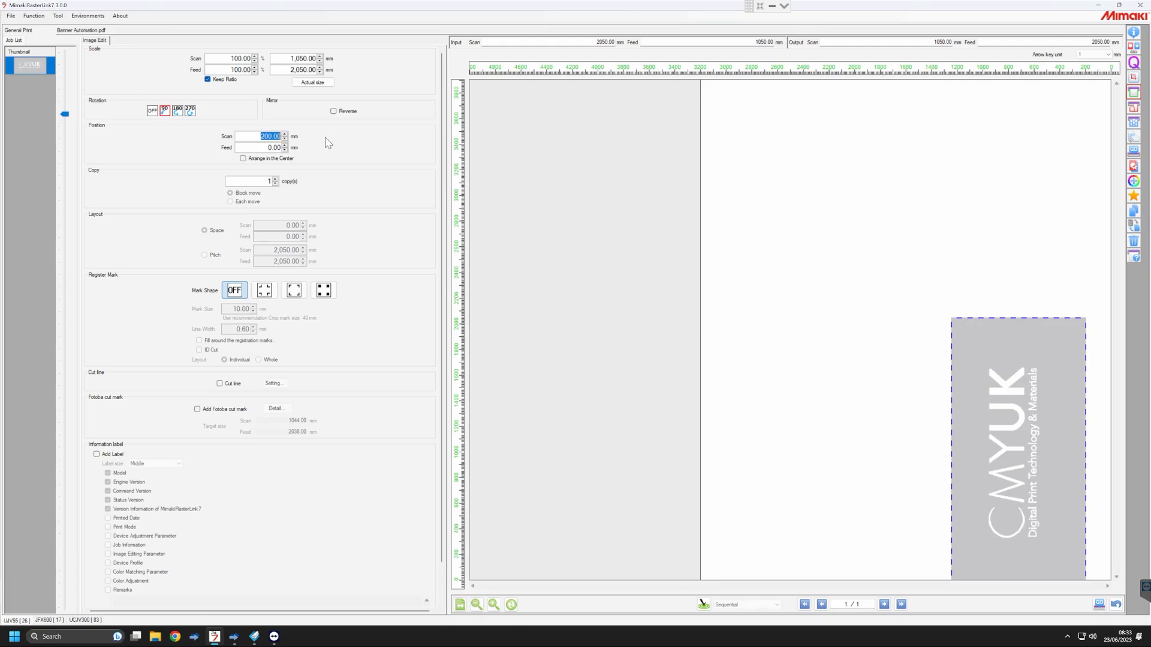
text(0)
key(Return)
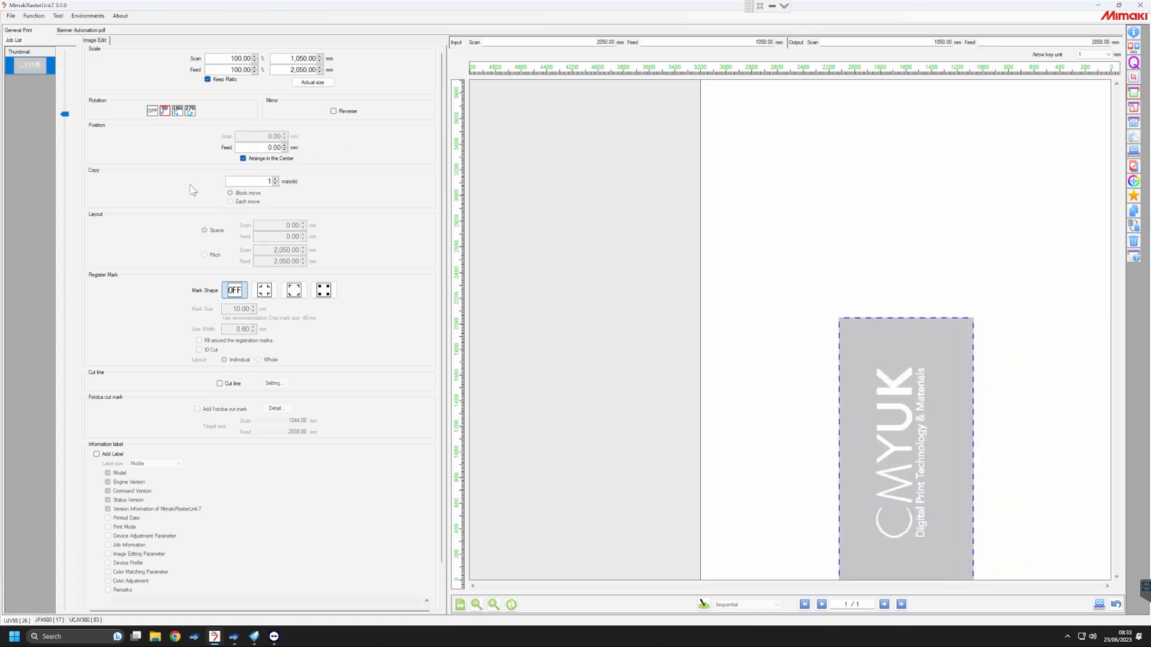
- Try 6 and 3 copies of the banner in the layout, and set the number of copies to 5
click(276, 180)
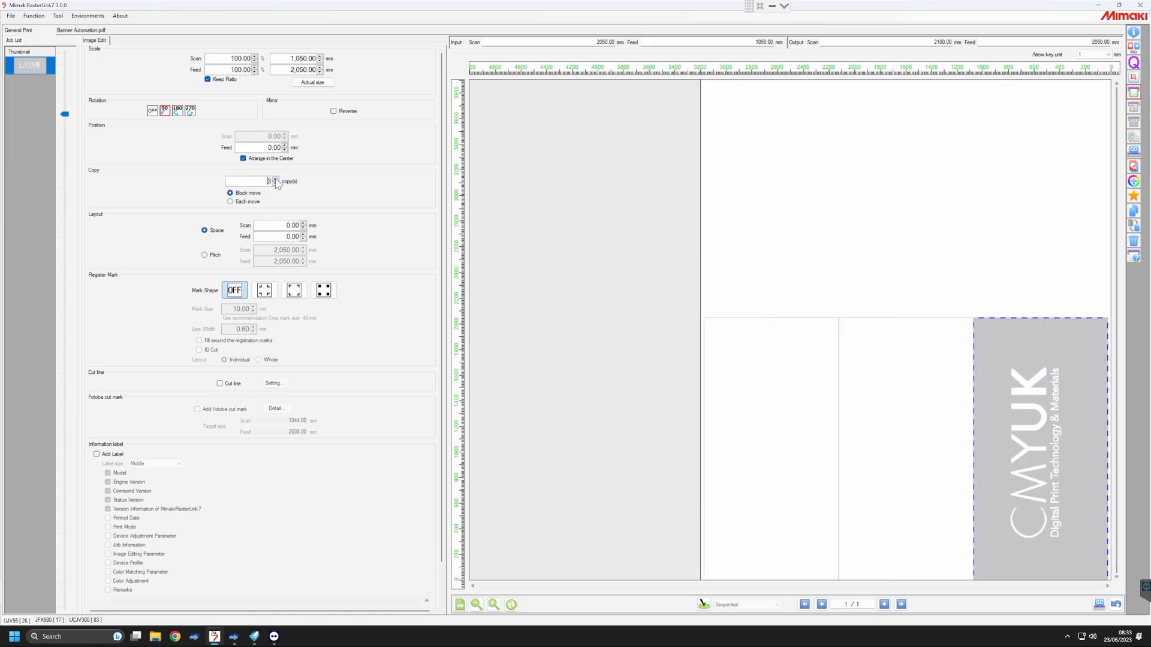
click(275, 179)
click(275, 179)
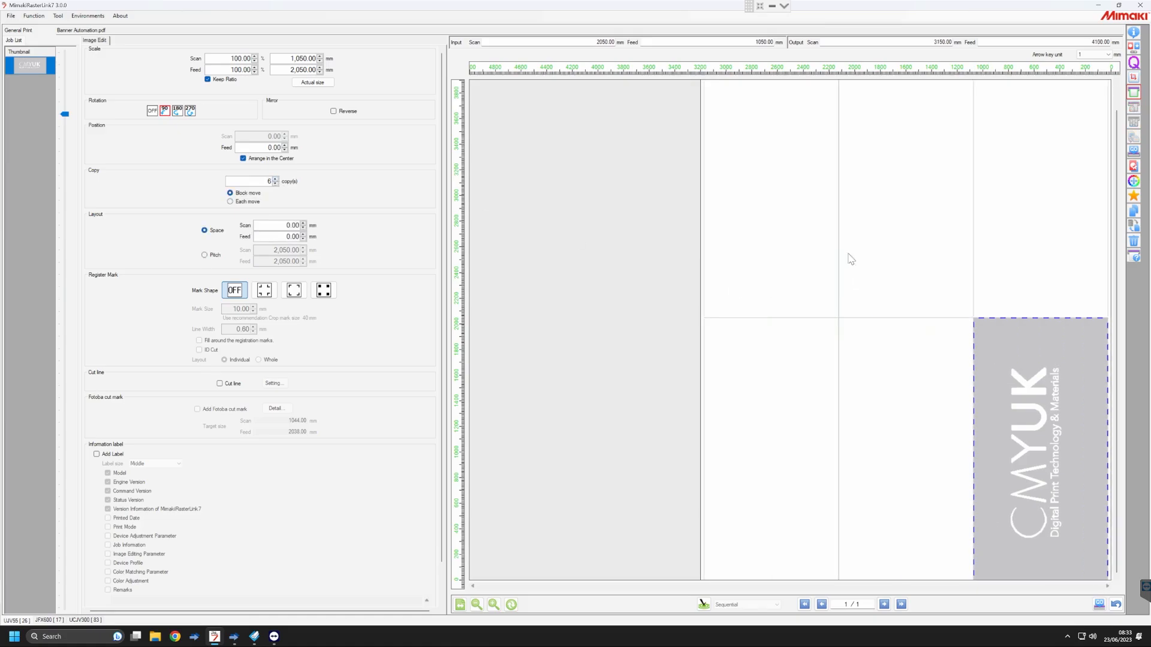
click(276, 184)
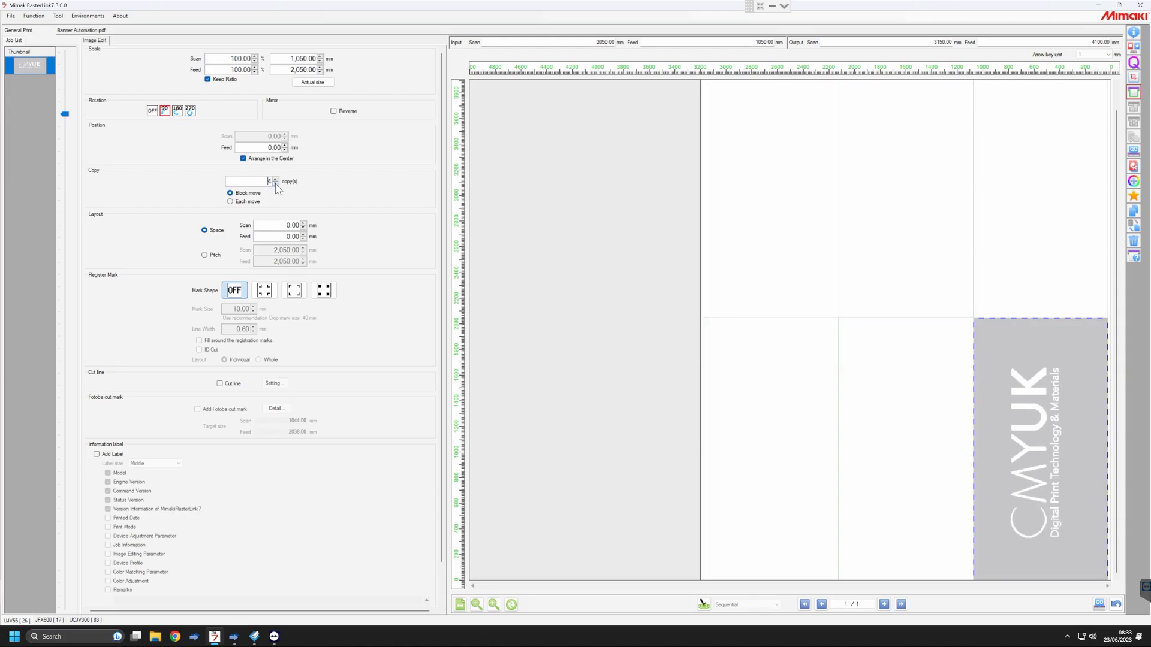
click(275, 184)
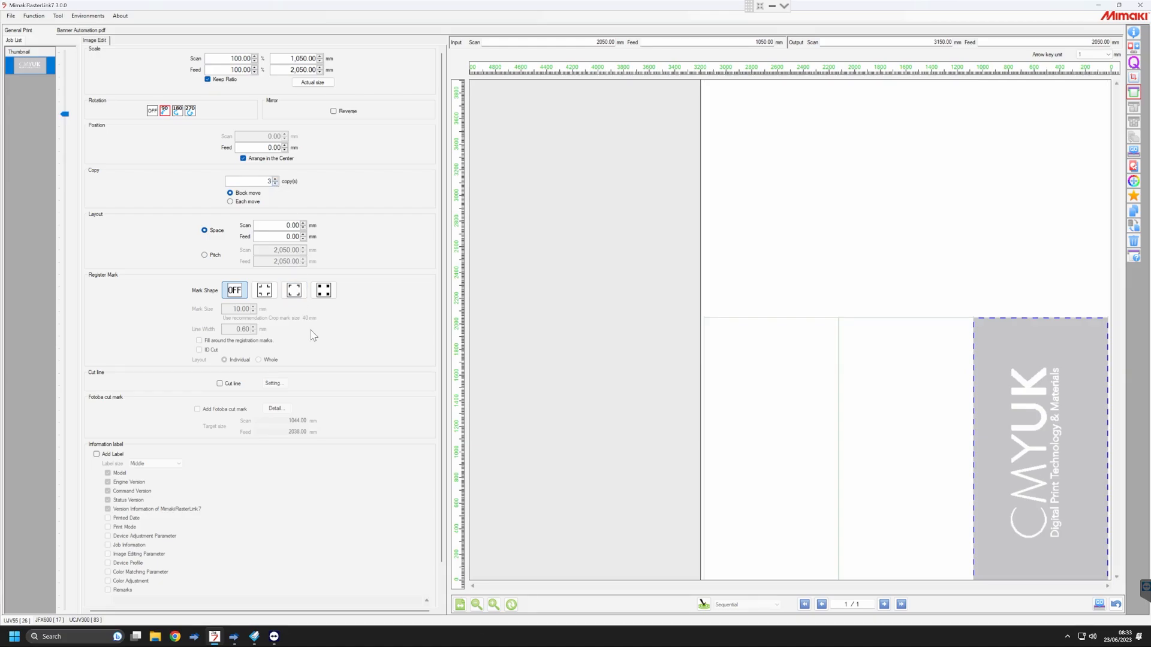
click(276, 179)
click(275, 179)
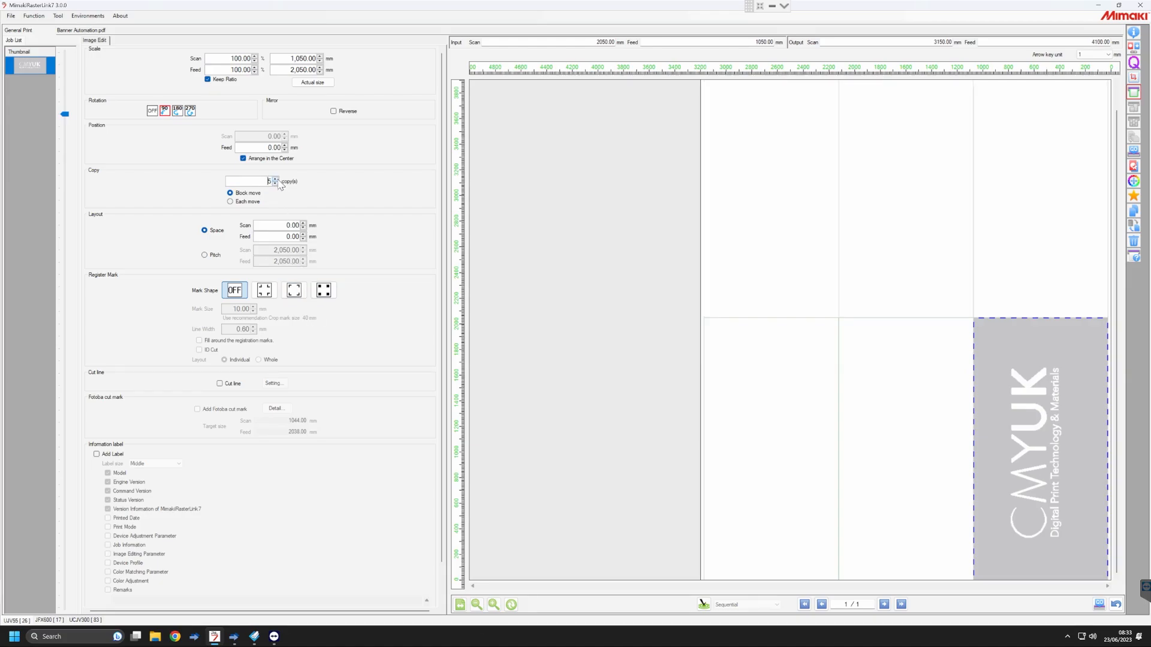
- Set the spacing between copies to 10 mm in scan and feed, and increase the number of copies to 6
click(270, 227)
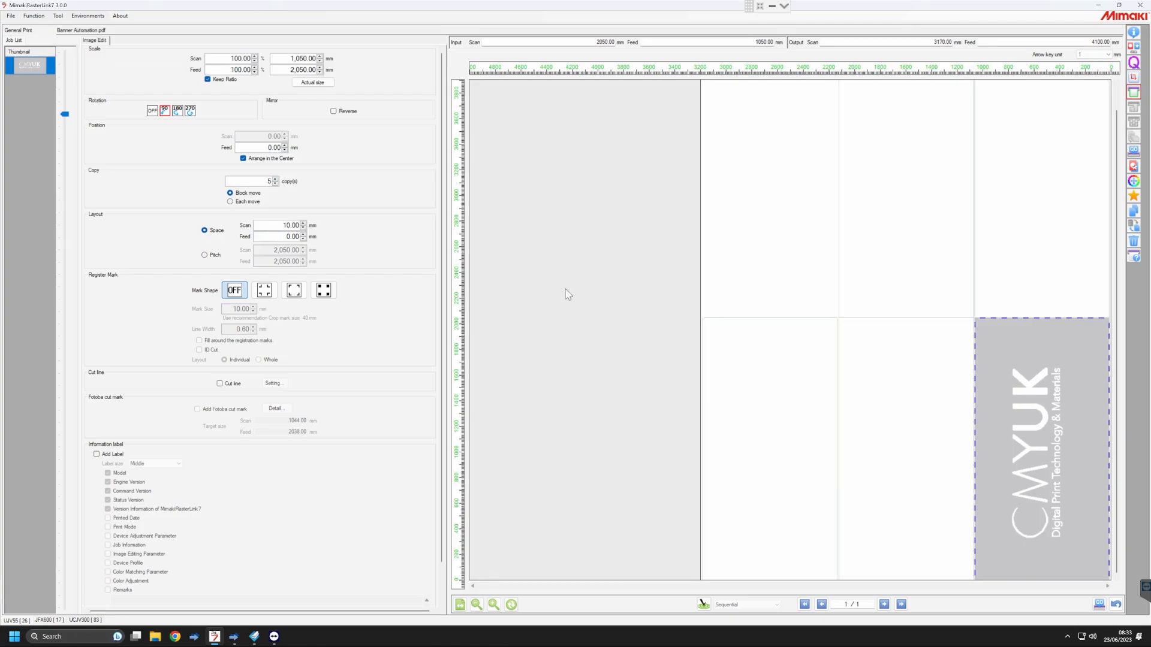
click(264, 239)
click(275, 179)
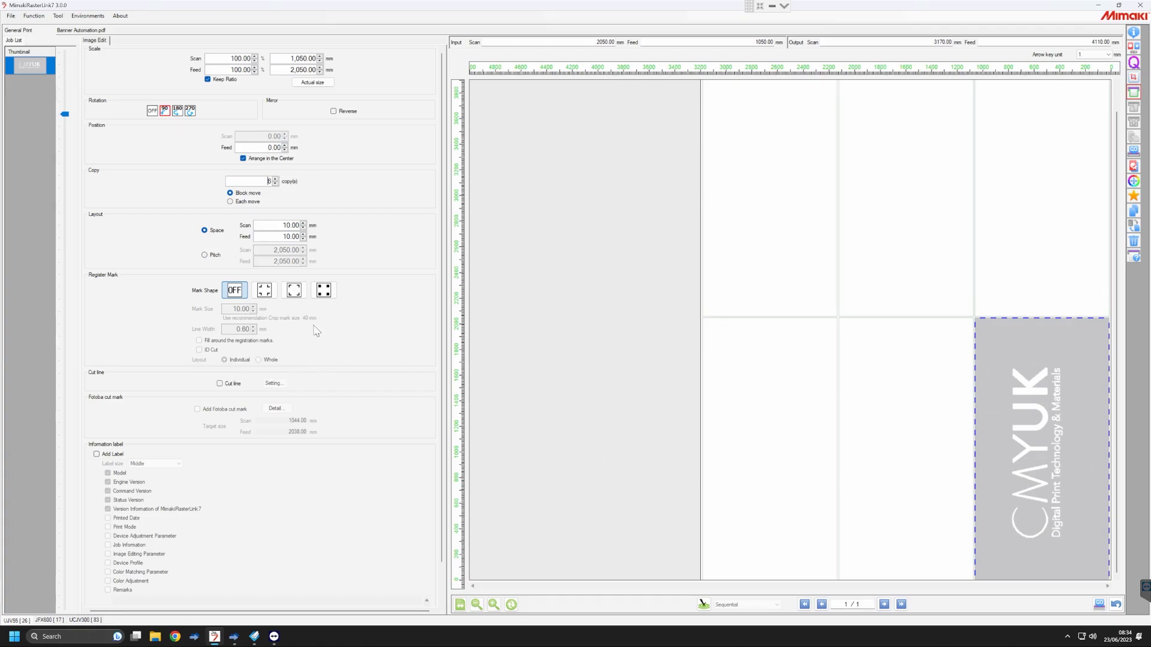
- Enable the cut line around the banner copies and review its line width, color and dash settings
click(220, 384)
click(274, 383)
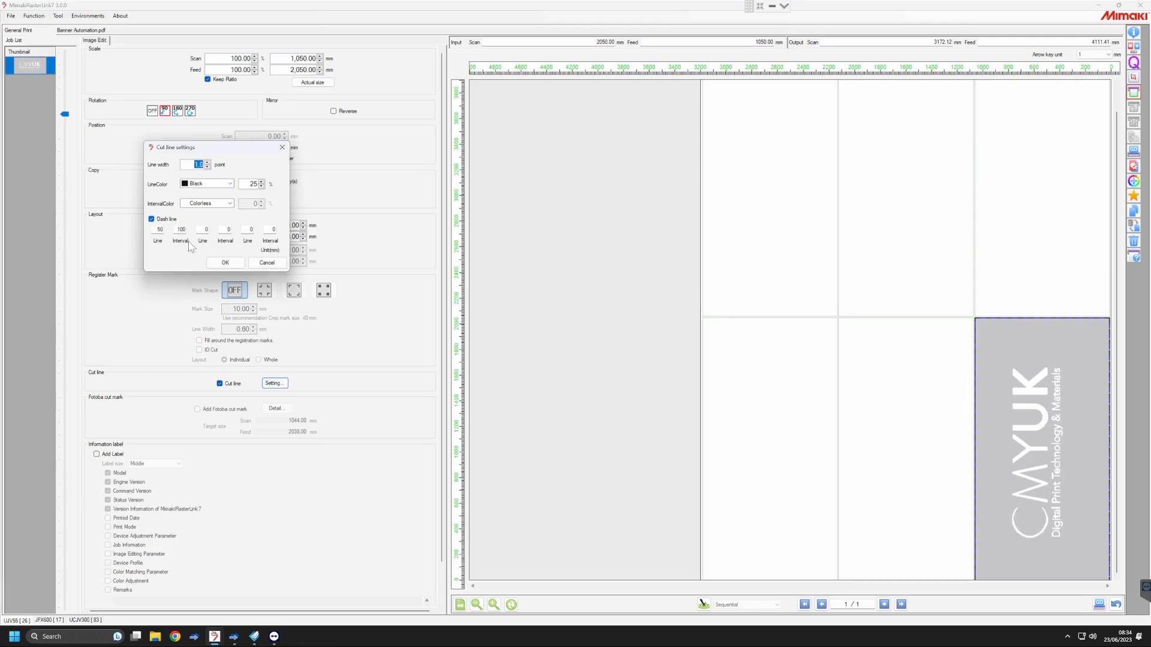
click(238, 265)
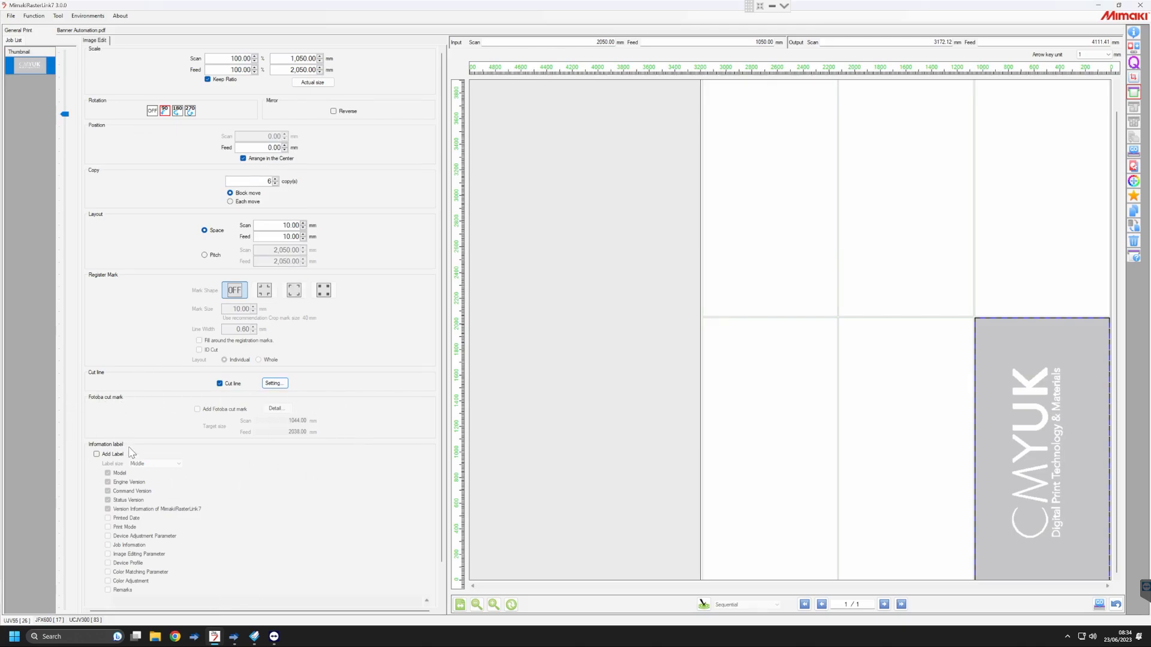
- Add an information label and exclude the Model, Engine, Command, Status and MimakiRasterLink7 version items from it
scroll(291, 488, down, 1)
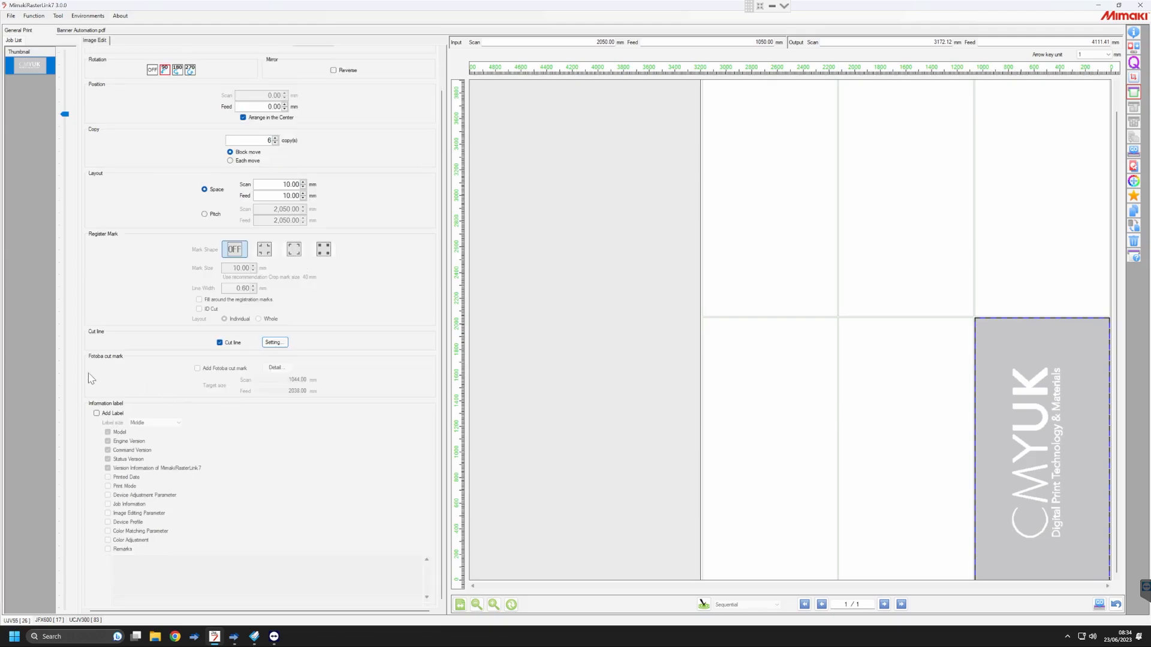
click(97, 414)
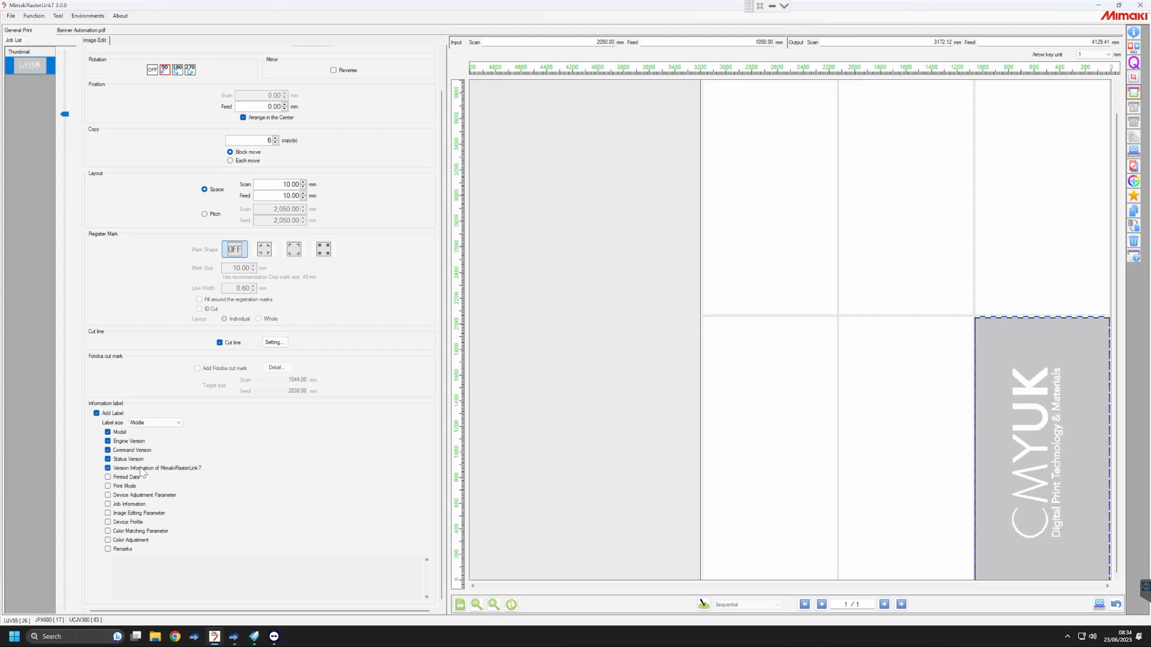
click(140, 468)
click(123, 459)
click(124, 450)
click(124, 441)
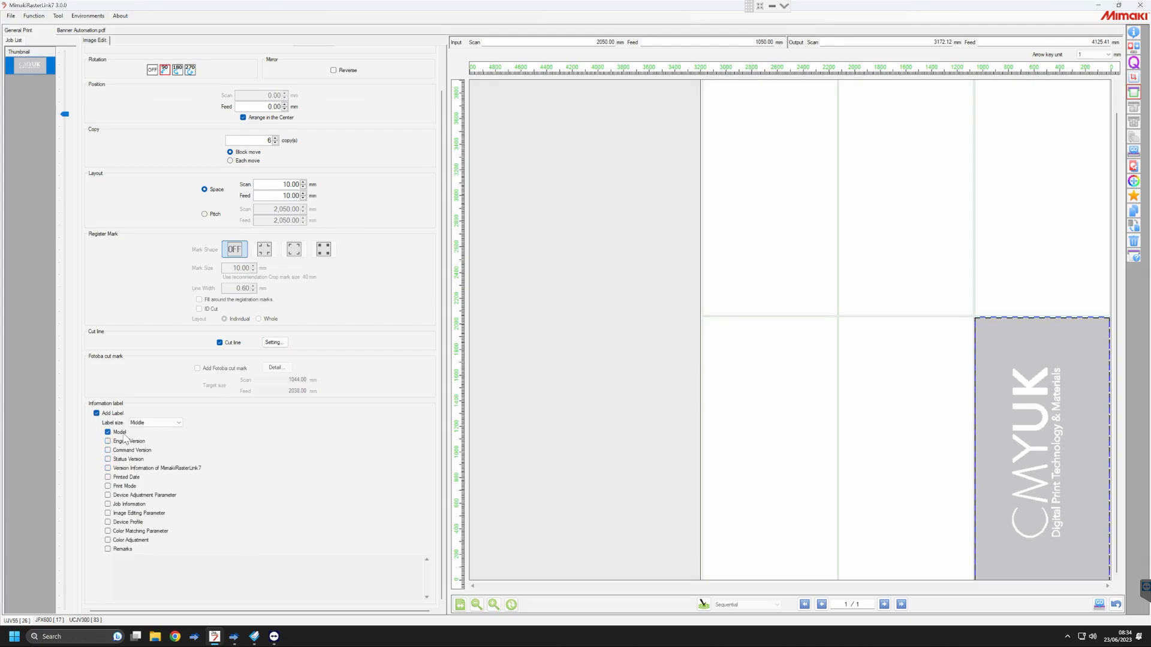
click(123, 432)
- Try a Large information label with Remarks, and remove the label from the job
click(155, 423)
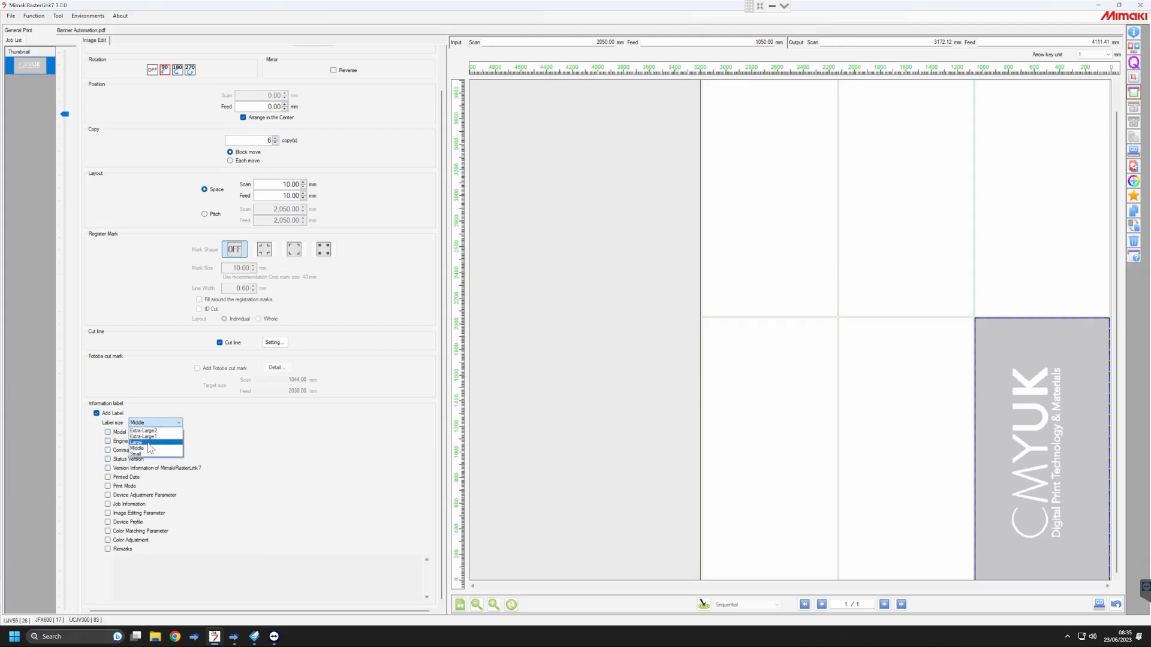
click(144, 443)
click(118, 549)
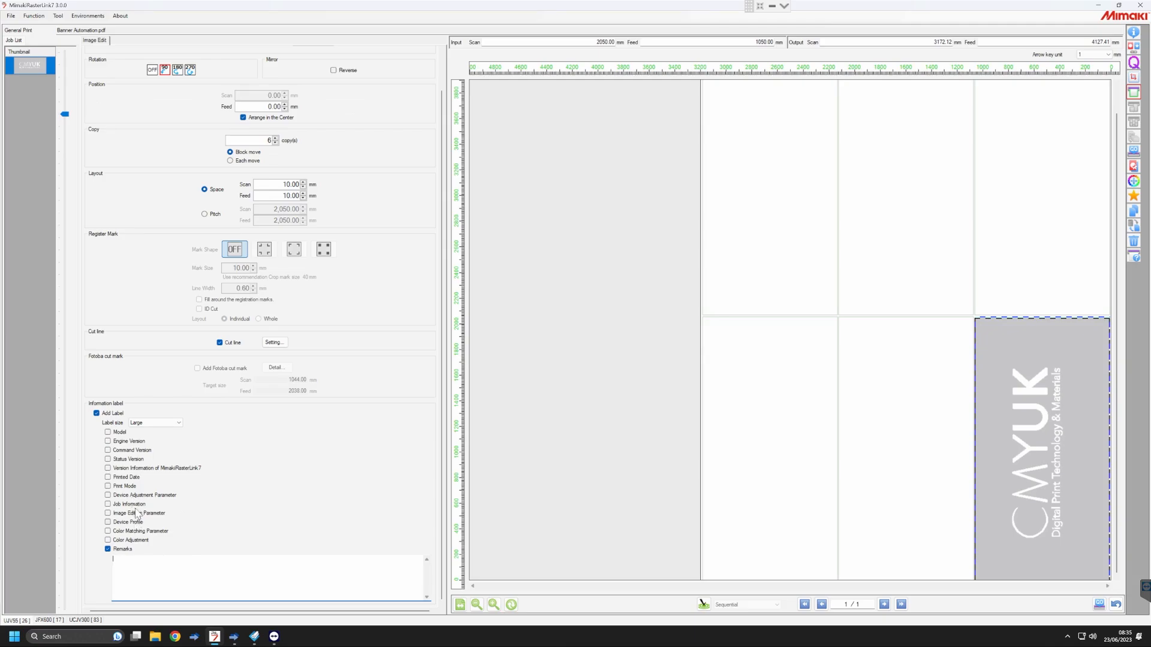
click(117, 551)
click(113, 414)
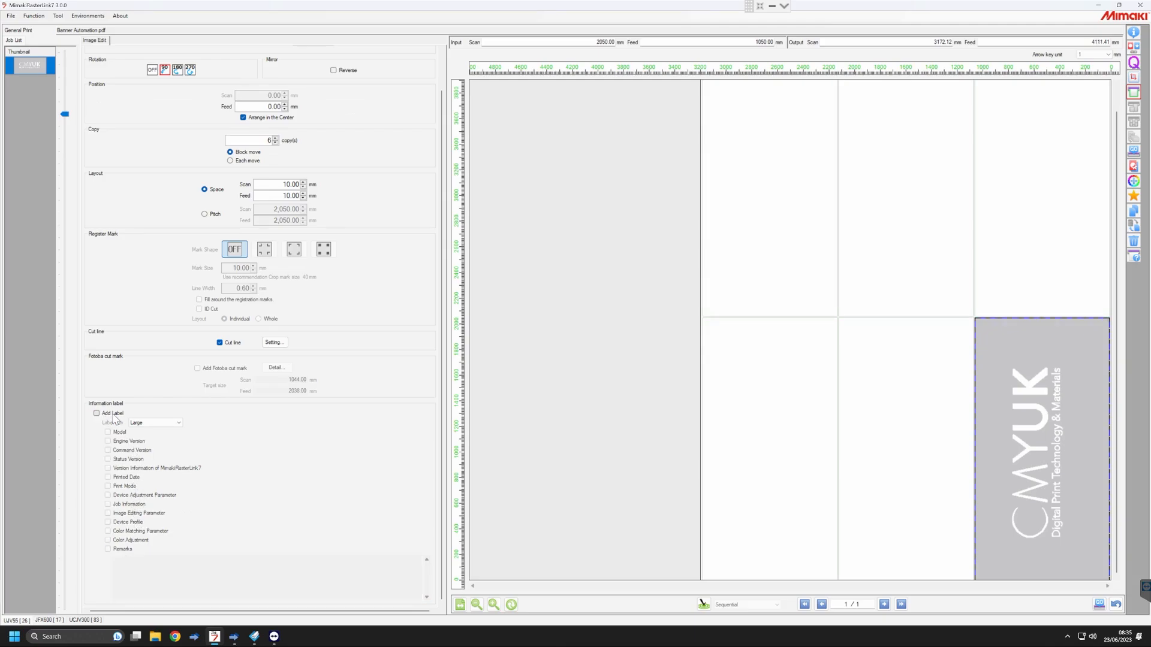